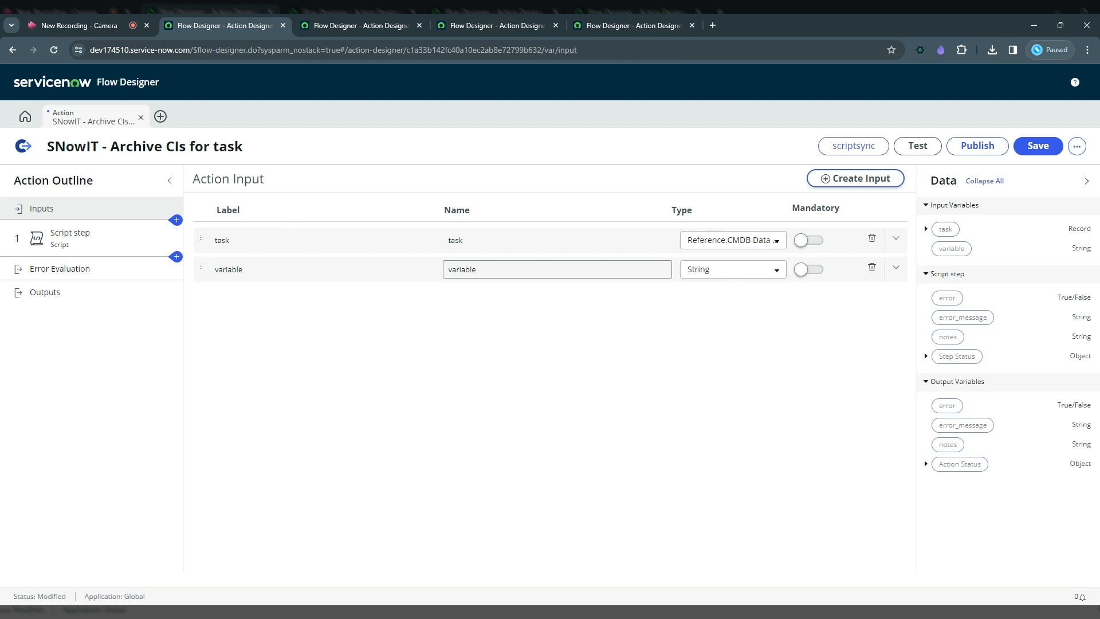
# Delete the extra string input named variable from the action's inputs, leaving the type options unchanged.
pyautogui.click(721, 272)
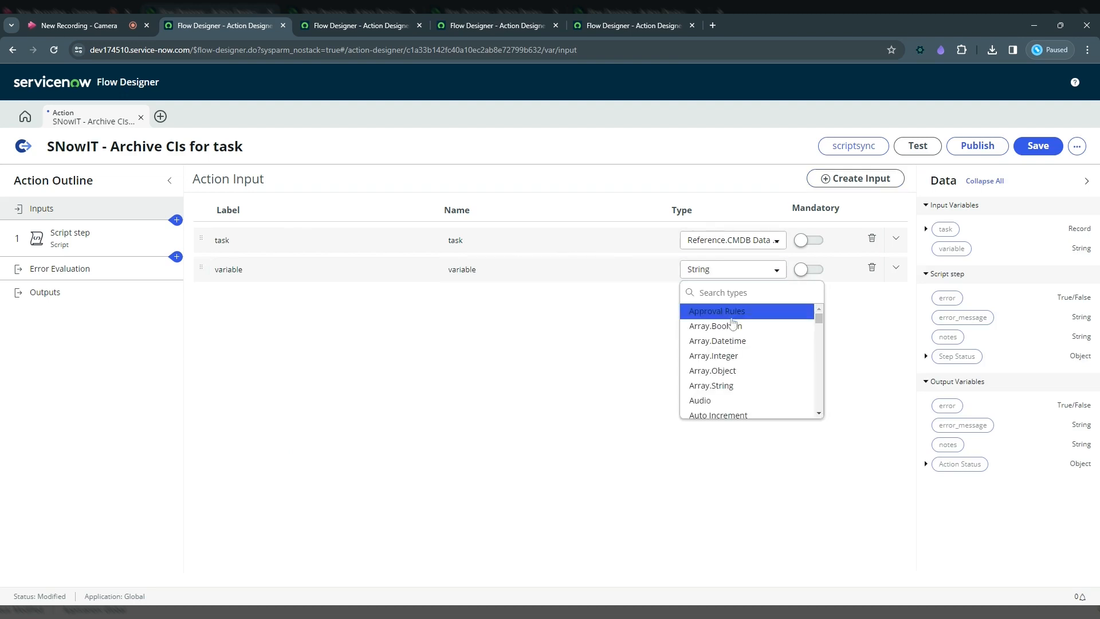
pyautogui.click(841, 315)
pyautogui.click(871, 267)
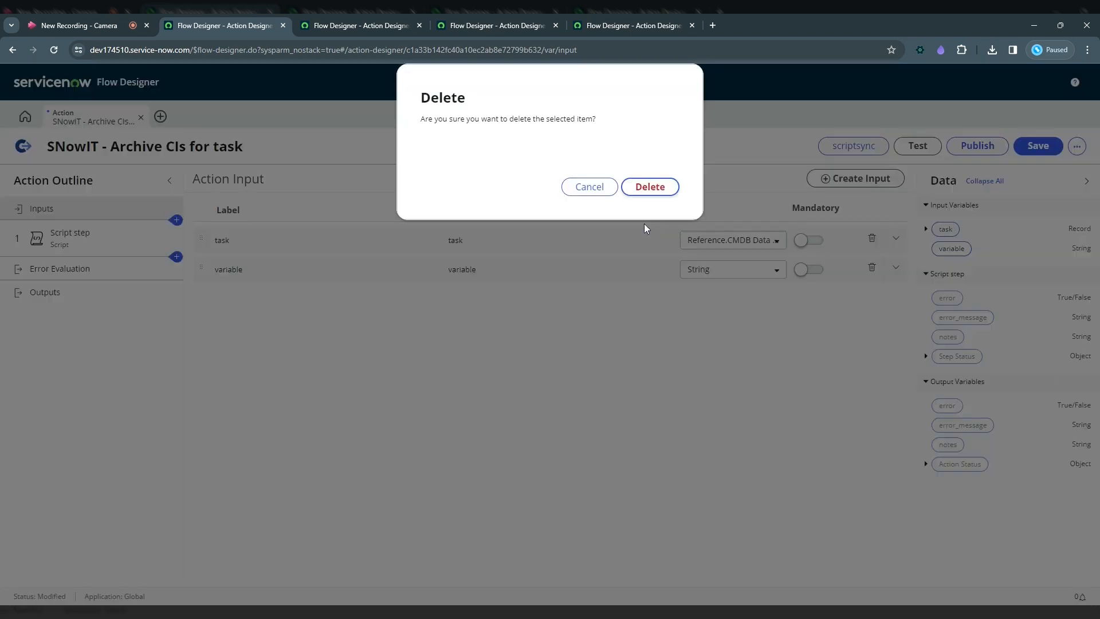
pyautogui.click(650, 186)
# Browse the catalogue of step types that can be added to the action, including the Integrations group.
pyautogui.click(176, 220)
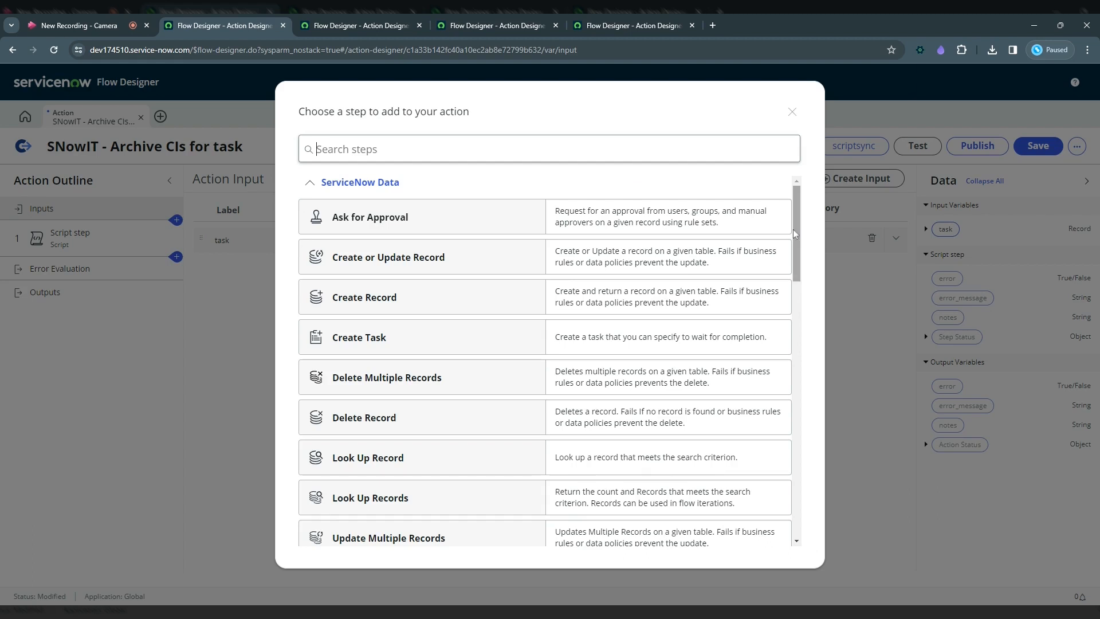
pyautogui.moveTo(793, 229); pyautogui.dragTo(781, 458)
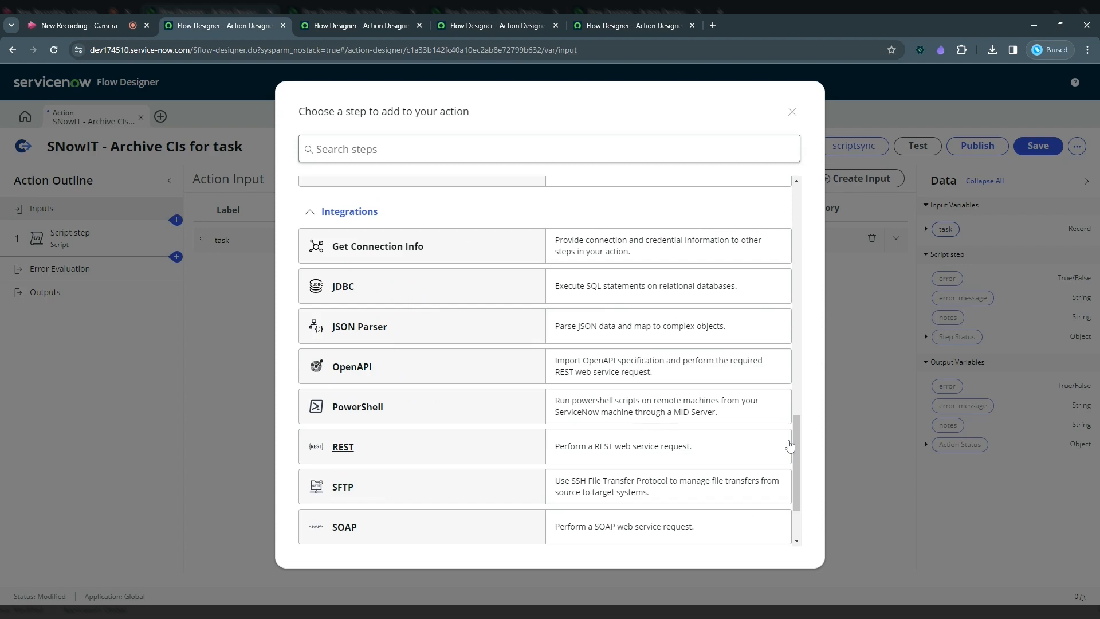
pyautogui.moveTo(790, 445); pyautogui.dragTo(792, 201)
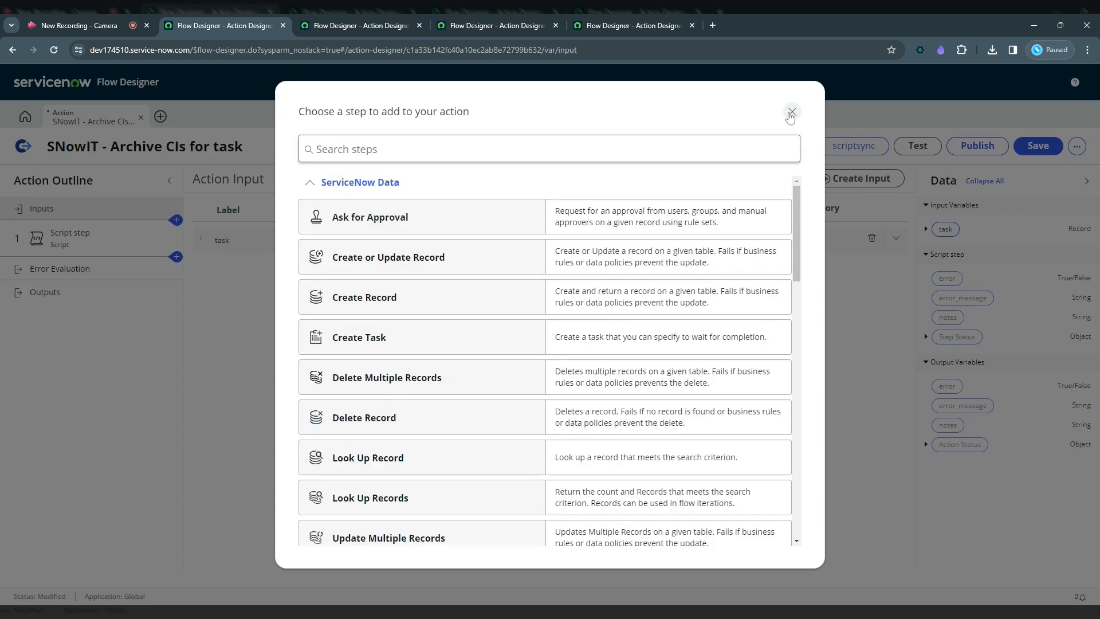
pyautogui.press('Escape')
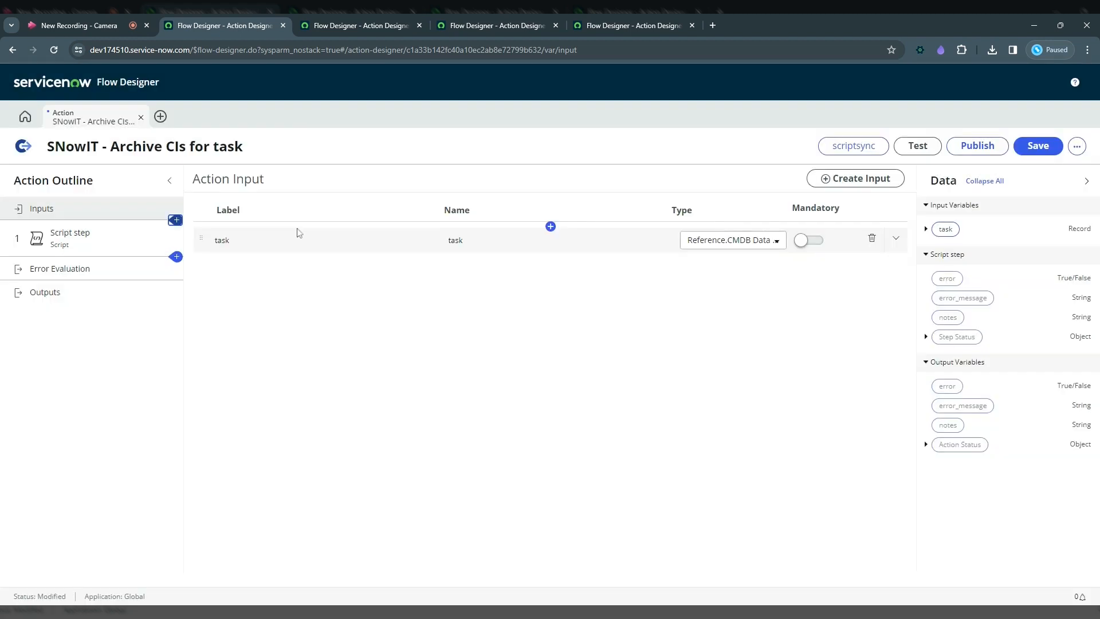
# Open the Script step and examine its task input variable and how the script reads it through inputs.task.
pyautogui.click(78, 241)
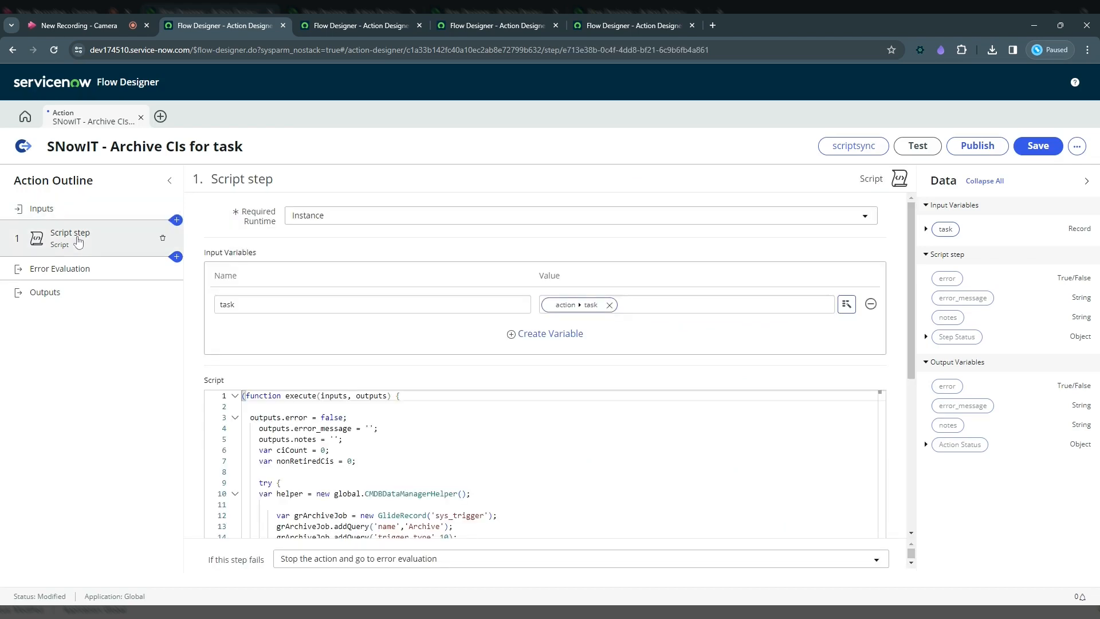
pyautogui.click(291, 305)
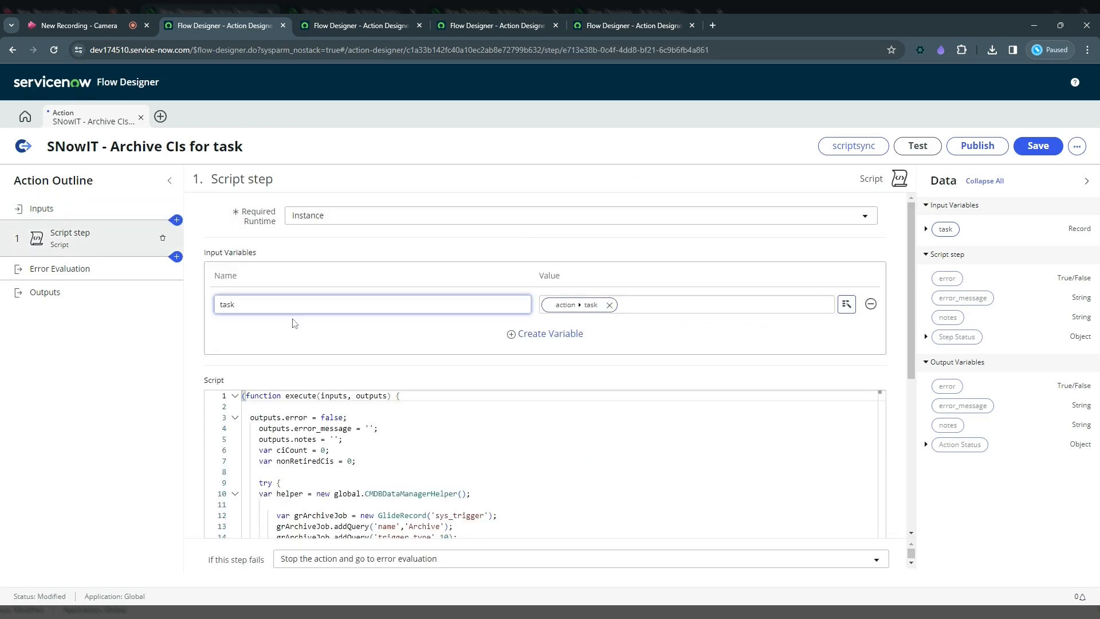
pyautogui.click(293, 321)
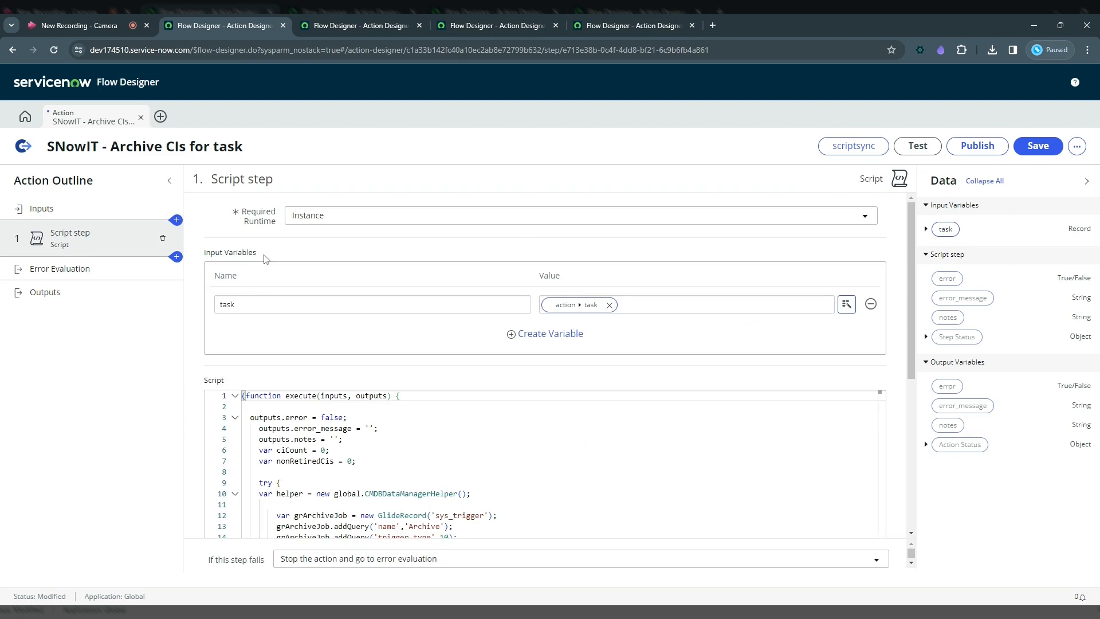
pyautogui.doubleClick(250, 307)
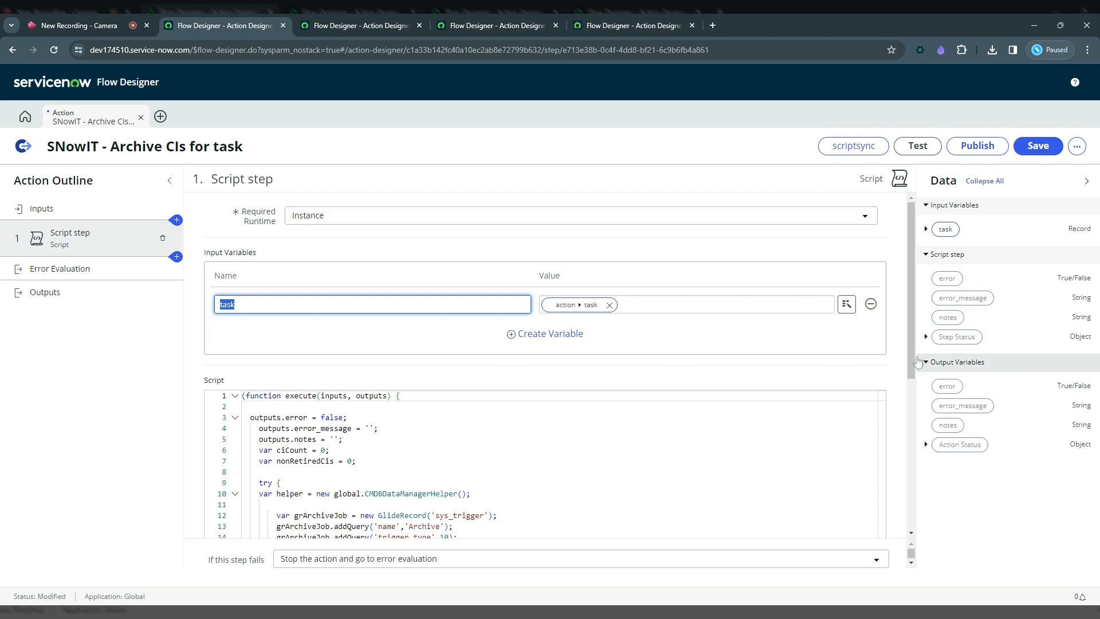
pyautogui.moveTo(918, 362); pyautogui.dragTo(910, 426)
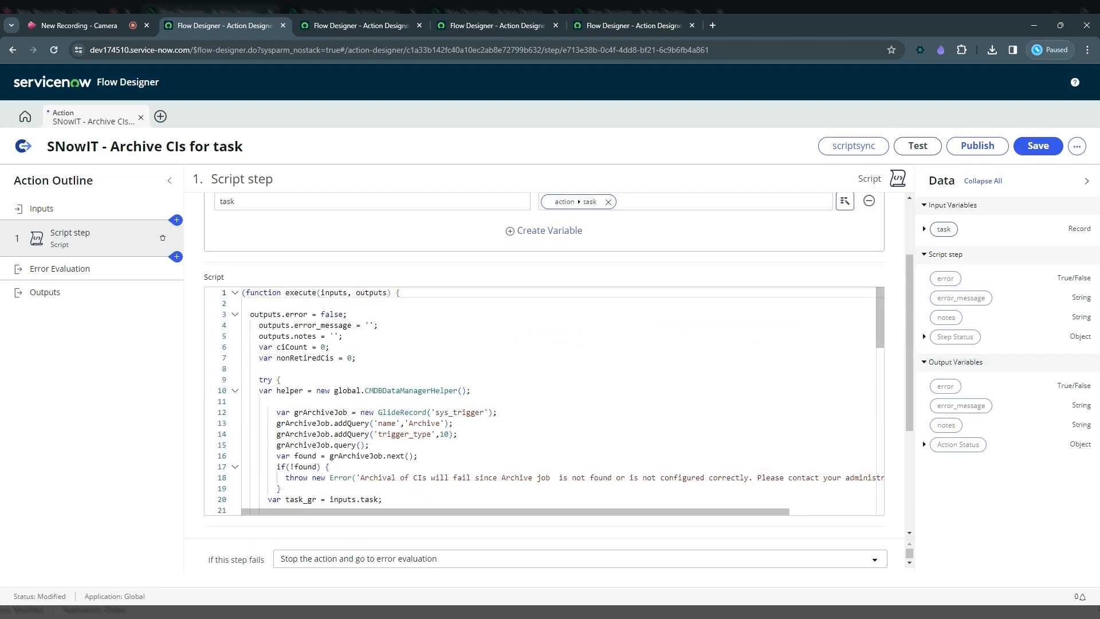
pyautogui.moveTo(321, 292); pyautogui.dragTo(348, 292)
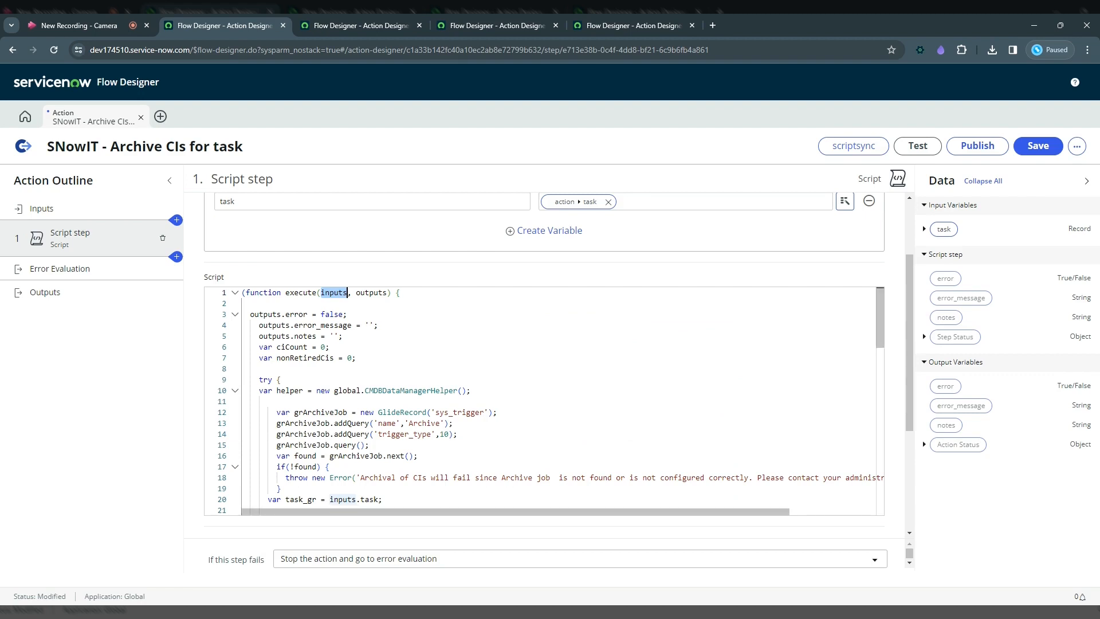
pyautogui.click(379, 499)
pyautogui.moveTo(380, 499); pyautogui.dragTo(330, 499)
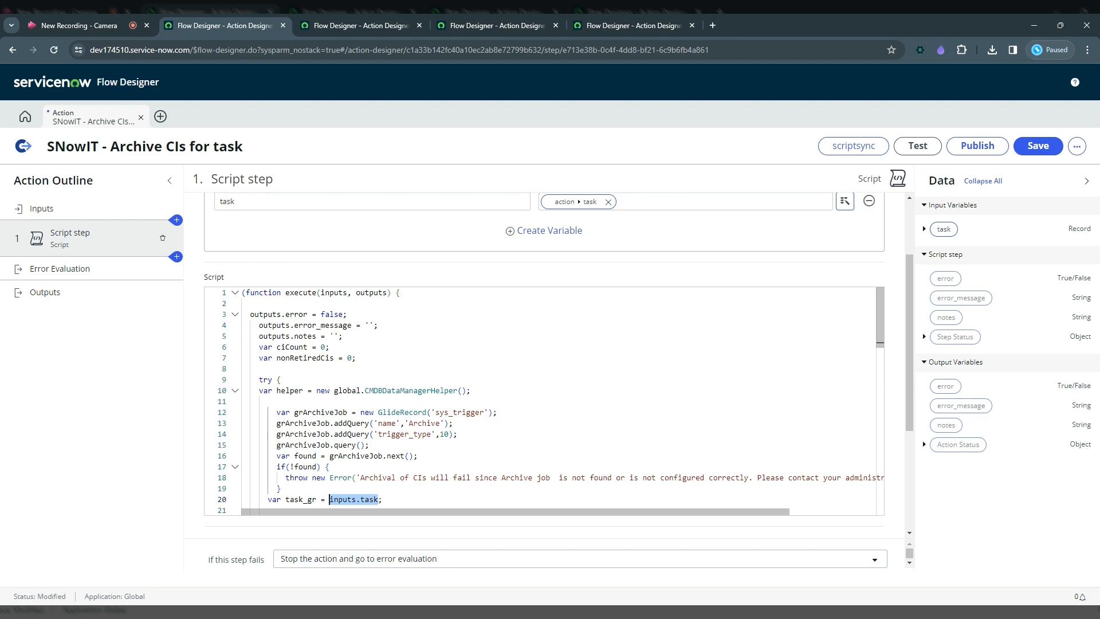
# Compare the script's outputs object, especially outputs.error, with the Script step's output variables.
pyautogui.click(378, 292)
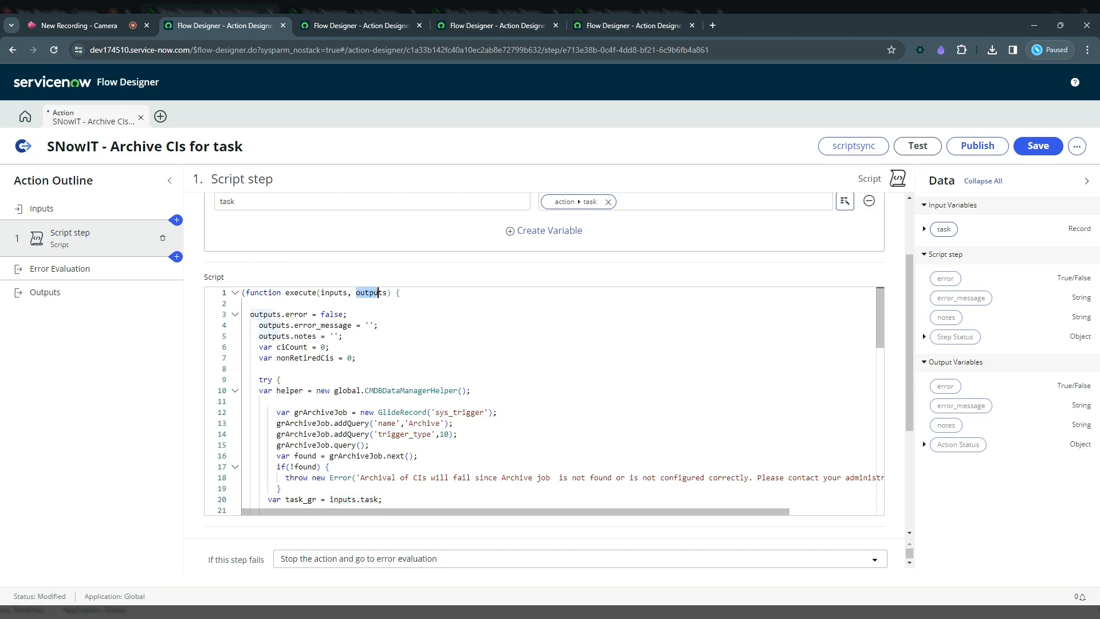
pyautogui.doubleClick(379, 292)
pyautogui.doubleClick(307, 314)
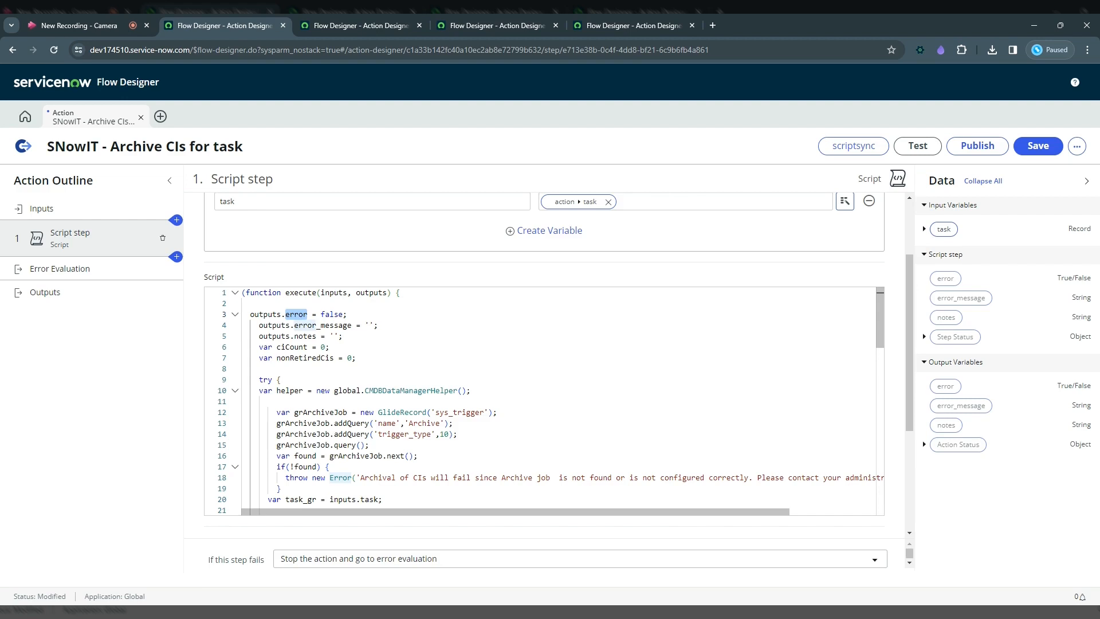
pyautogui.moveTo(910, 352); pyautogui.dragTo(902, 413)
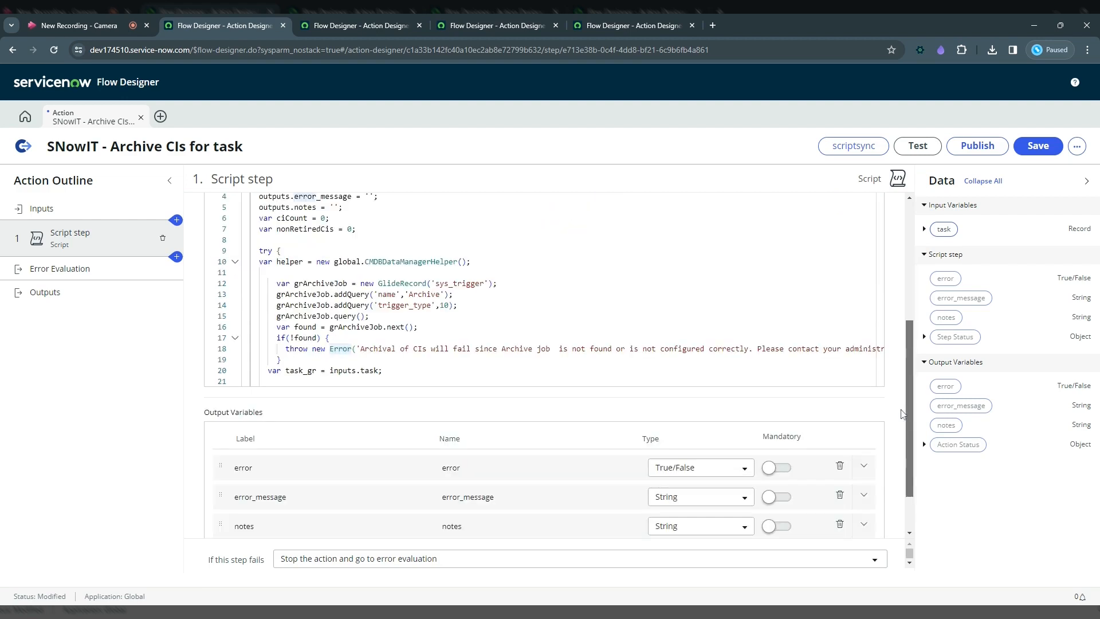
pyautogui.scroll(-1, 538, 401)
pyautogui.doubleClick(451, 406)
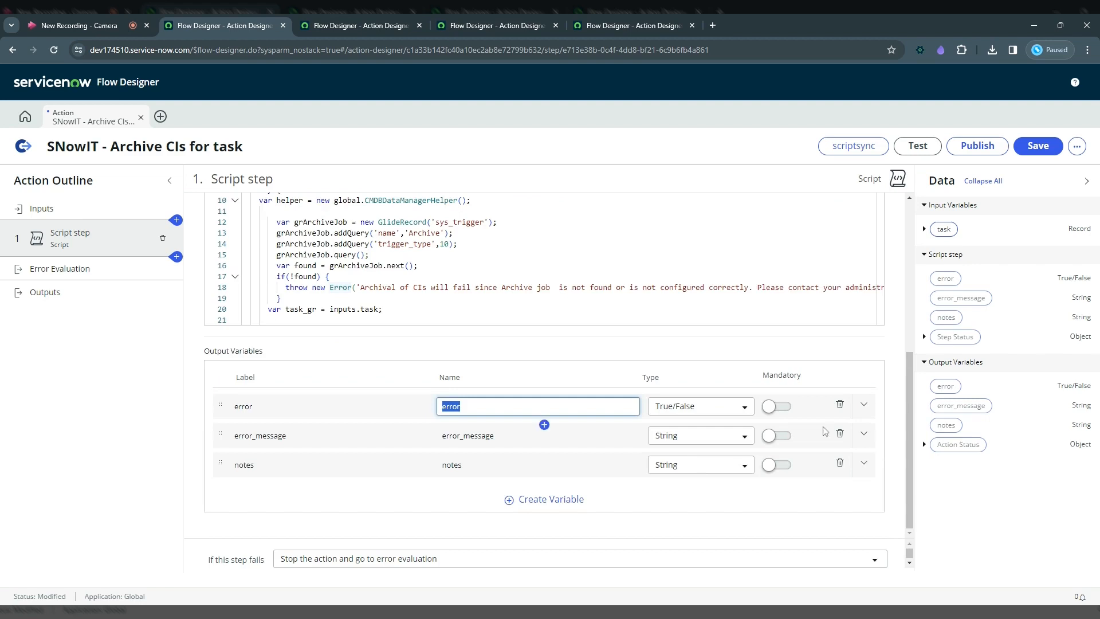
pyautogui.scroll(1, 906, 397)
pyautogui.scroll(1, 906, 397)
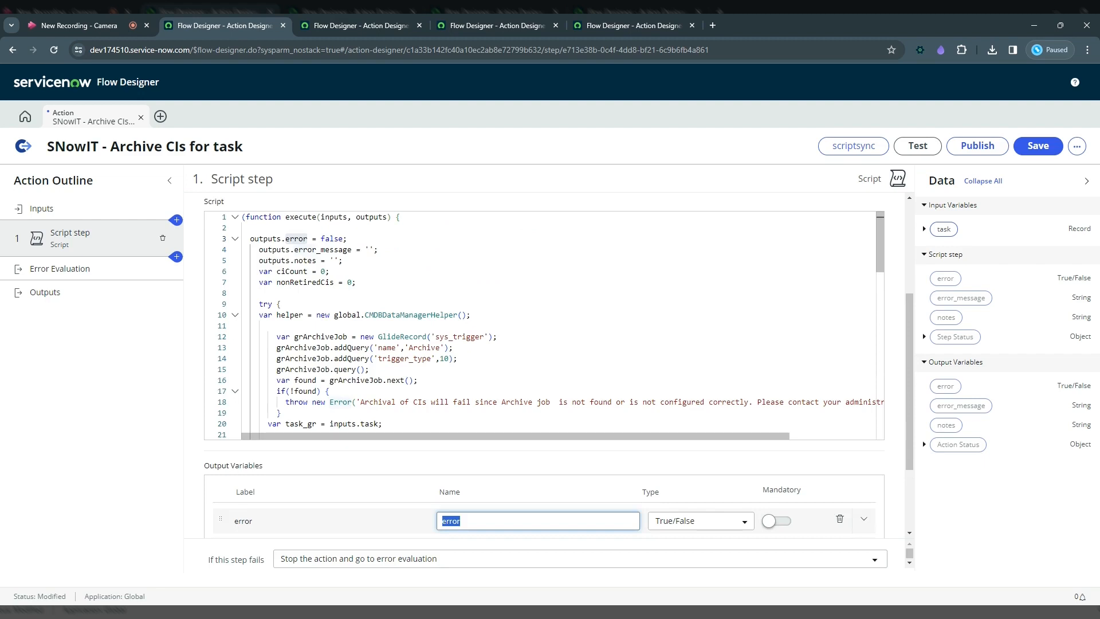
pyautogui.moveTo(249, 238); pyautogui.dragTo(307, 239)
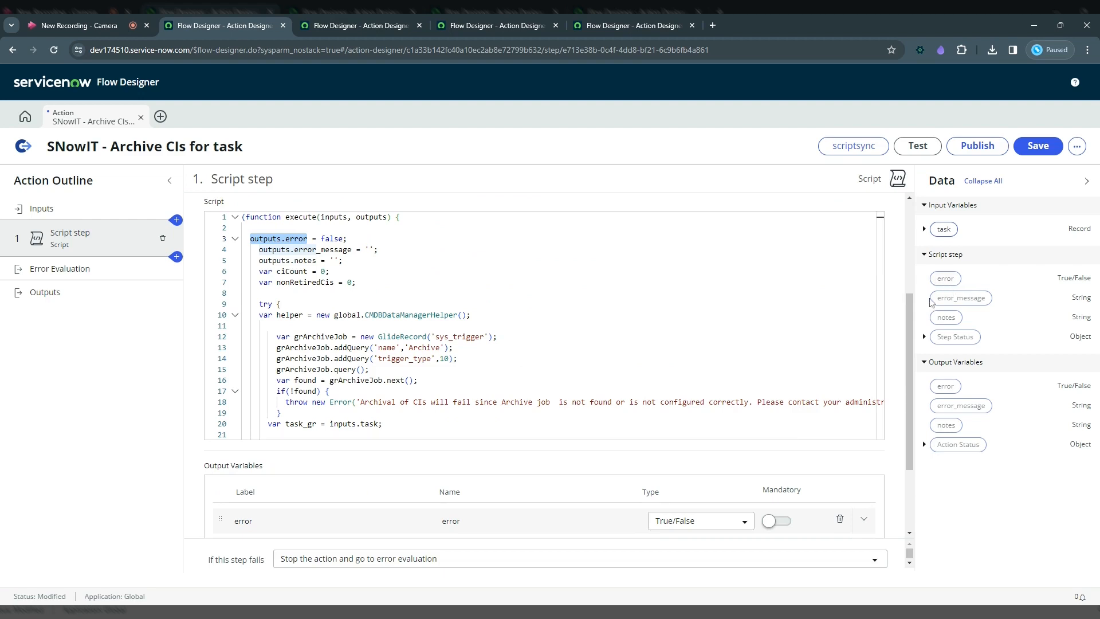
# Create an extra variable in the action's outputs, delete it again and leave output editing.
pyautogui.click(80, 294)
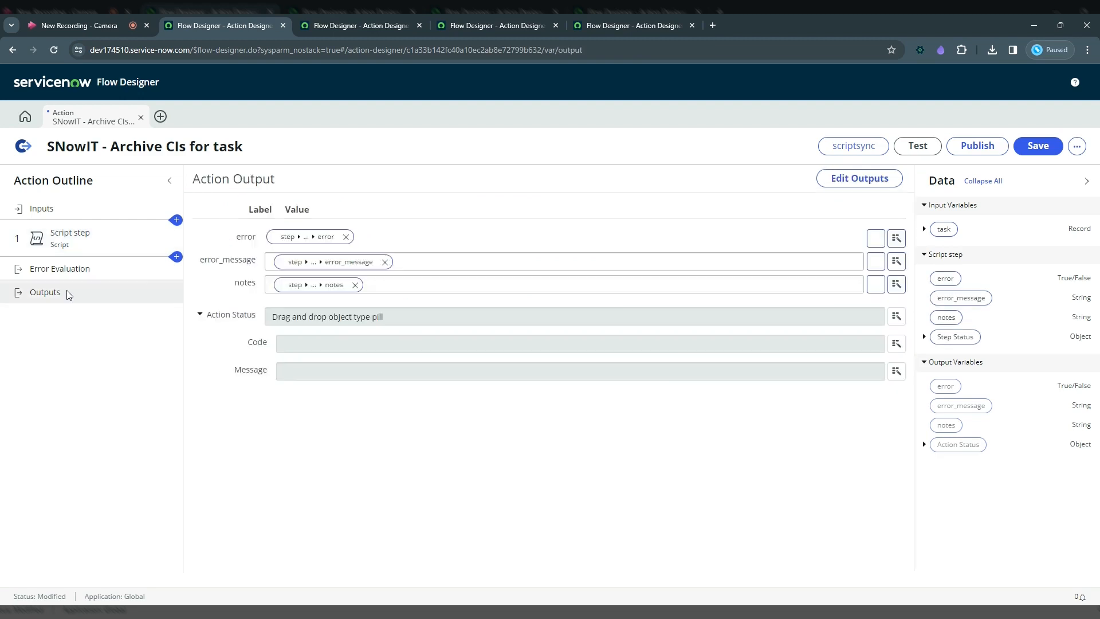
pyautogui.click(856, 181)
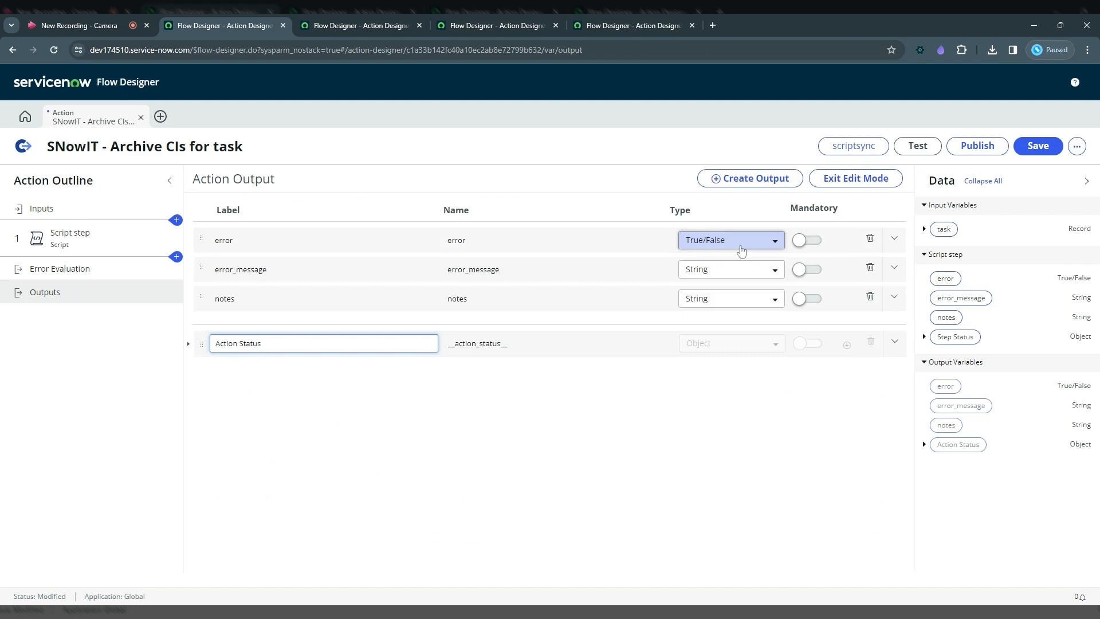
pyautogui.click(752, 179)
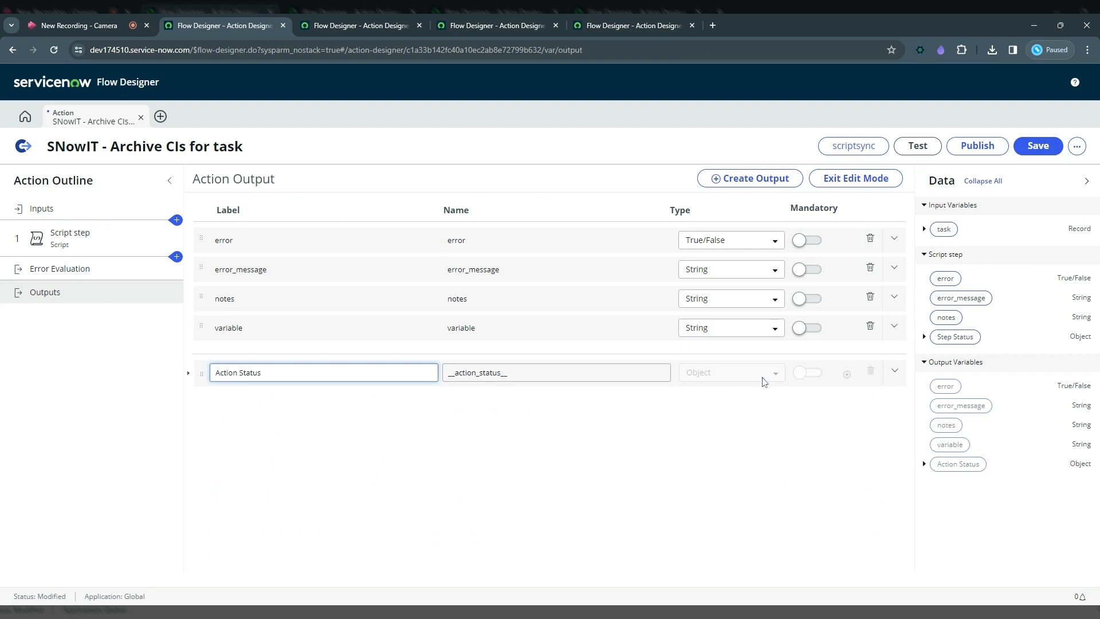
pyautogui.click(871, 330)
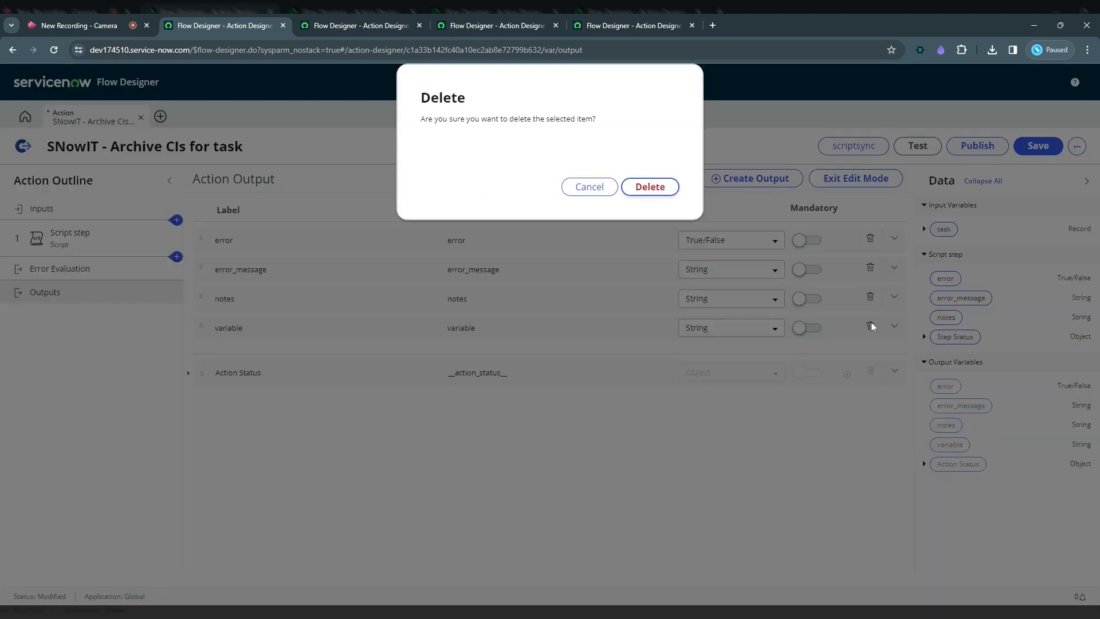
pyautogui.press('Return')
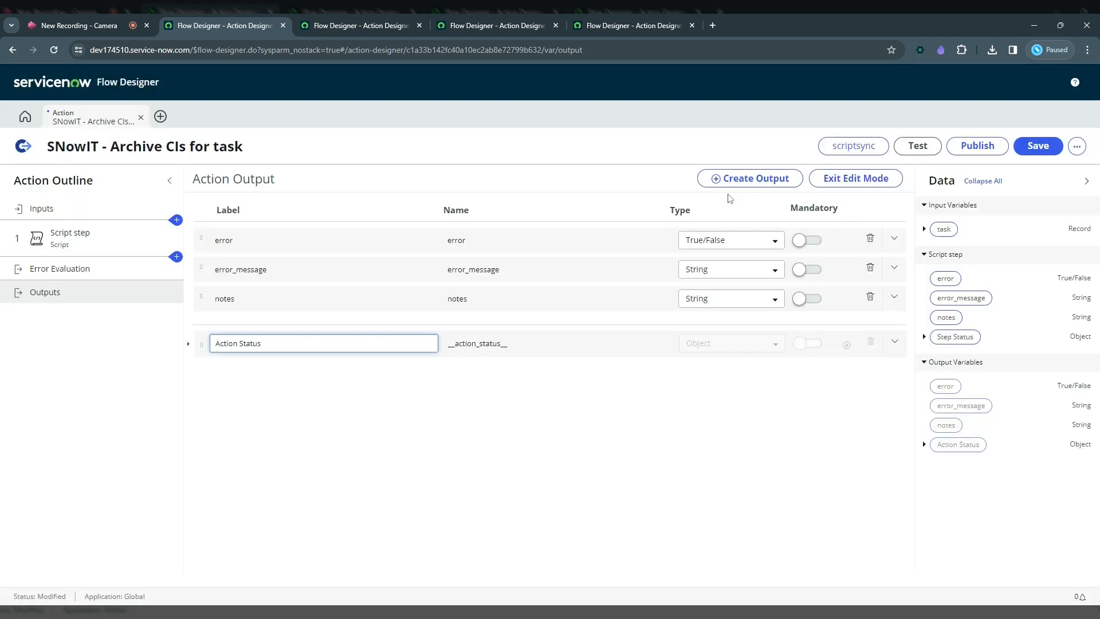
pyautogui.click(862, 183)
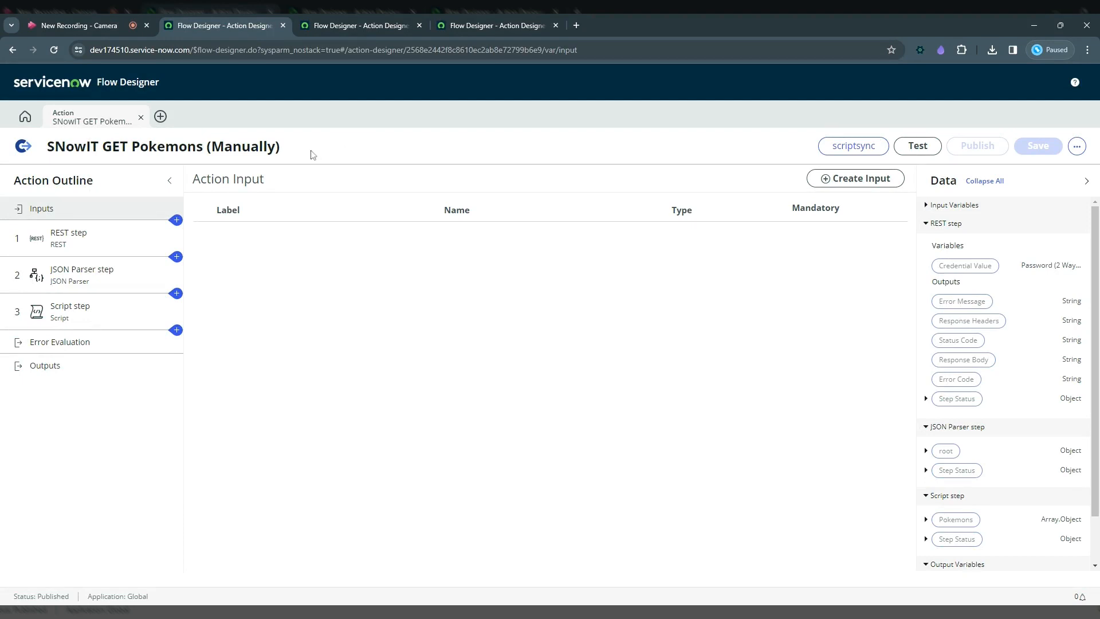
# Open the REST step of the SNowIT GET Pokemons (Manually) action and examine its connection alias and base URL.
pyautogui.click(90, 248)
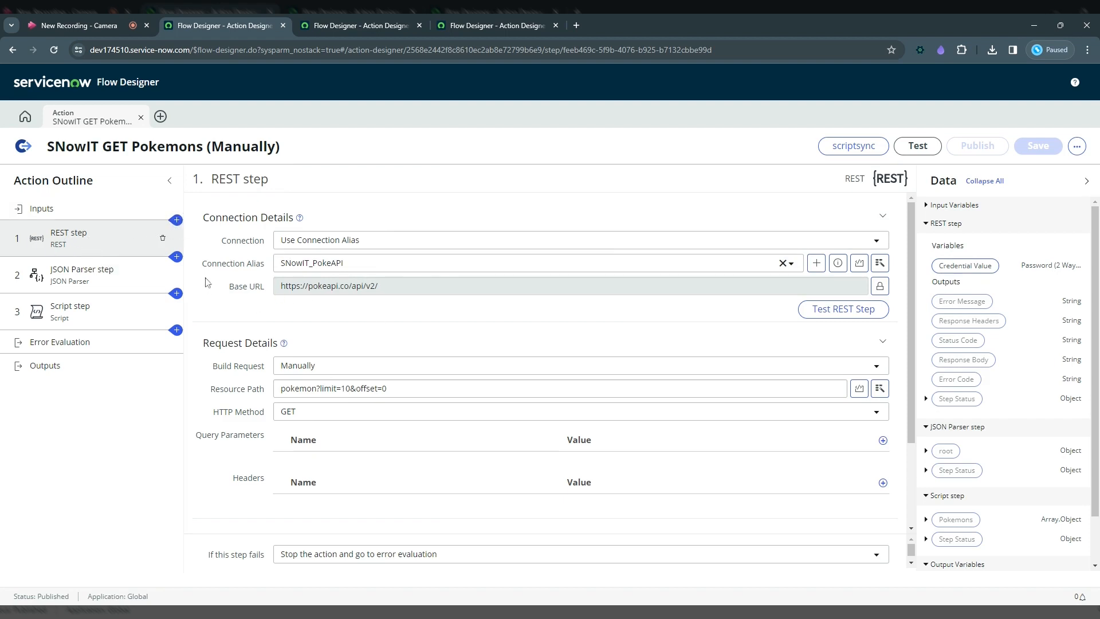
pyautogui.moveTo(202, 264); pyautogui.dragTo(265, 292)
pyautogui.click(400, 313)
# Unlock the REST step's Base URL for editing and lock it again.
pyautogui.click(879, 287)
pyautogui.press('Return')
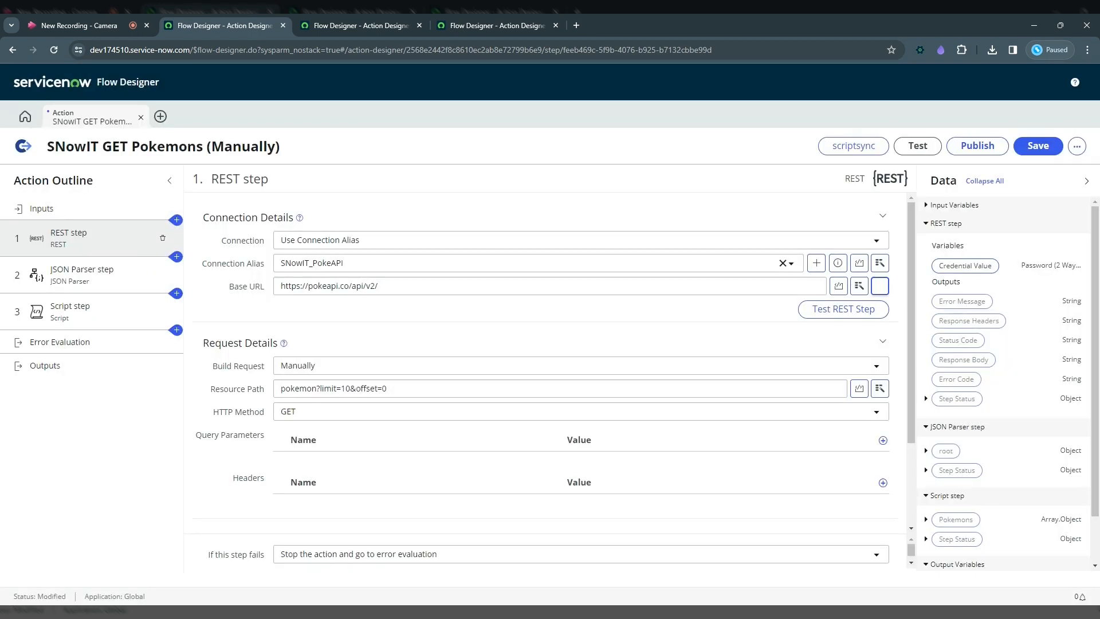
pyautogui.click(880, 286)
pyautogui.click(654, 215)
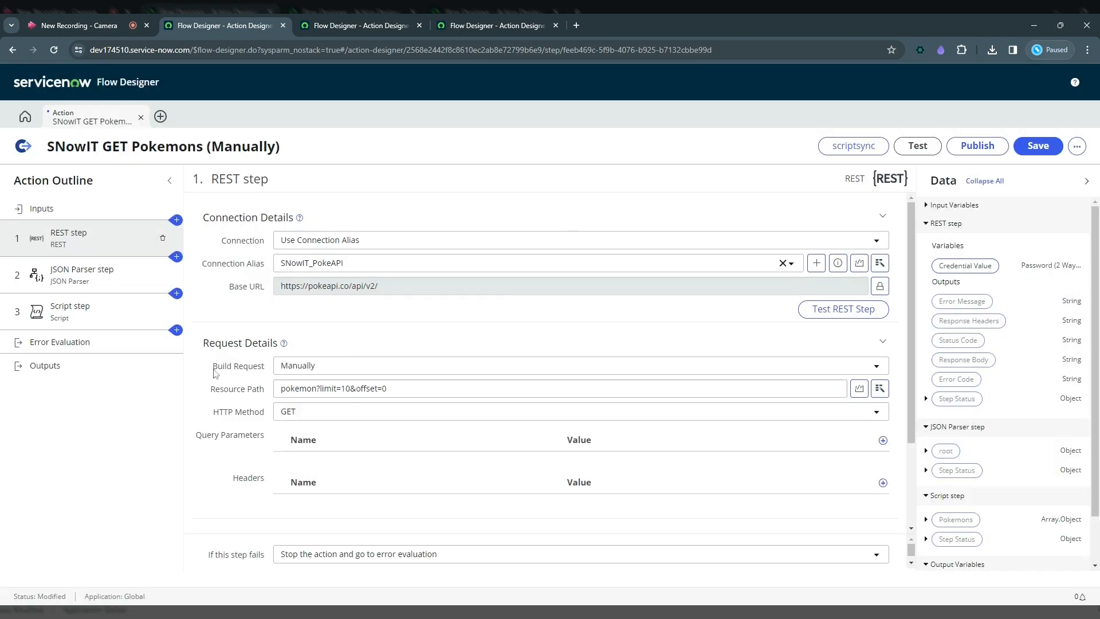
# Examine the REST step's build request setting and resource path, and view the JSON Parser step.
pyautogui.moveTo(215, 373); pyautogui.dragTo(388, 389)
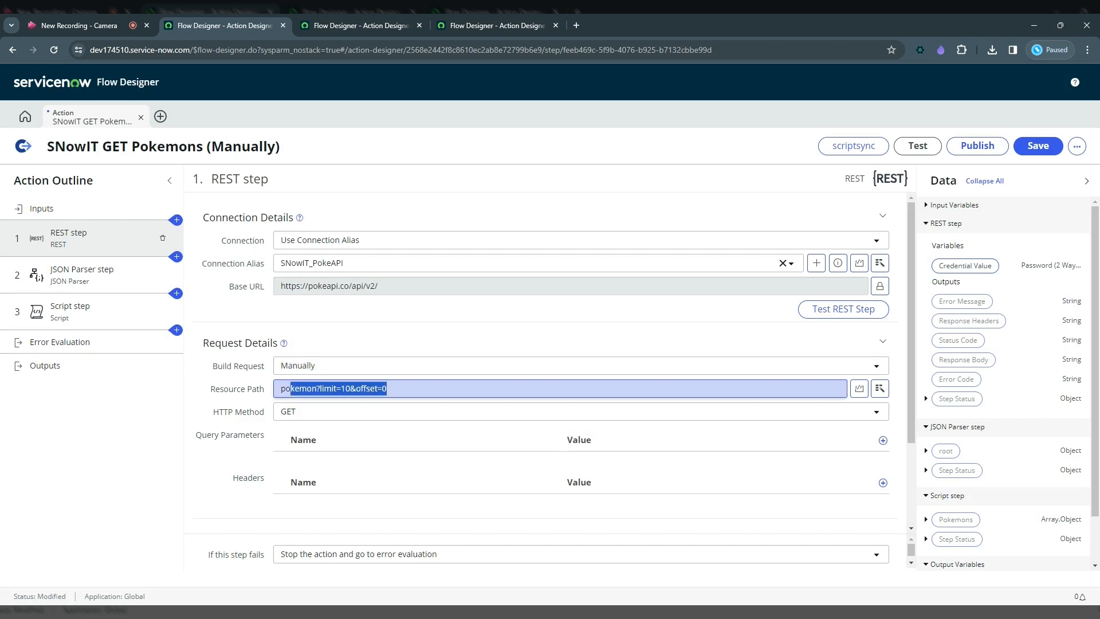
pyautogui.moveTo(291, 388); pyautogui.dragTo(279, 389)
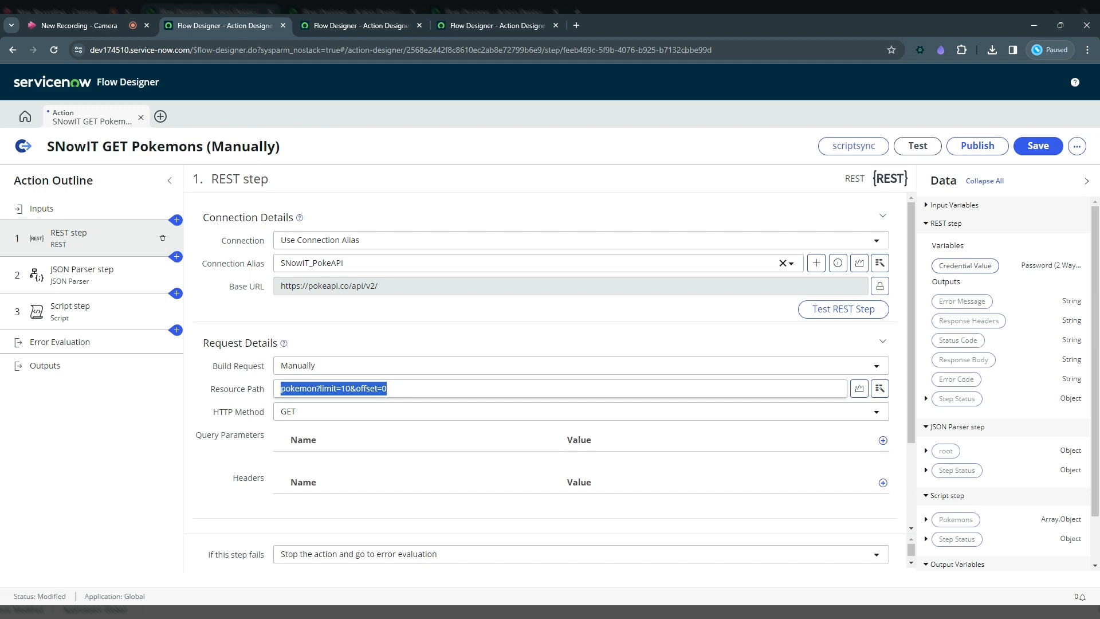
pyautogui.click(85, 284)
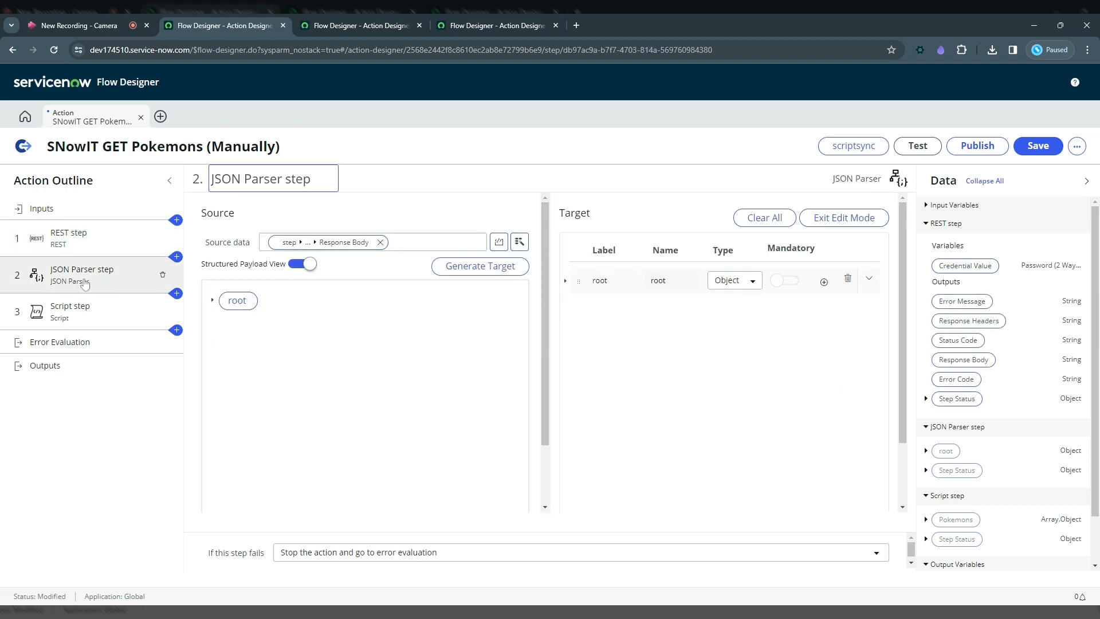
# Open the Script step after the JSON parser and examine its pokemons input variable and the fallback name/url object.
pyautogui.click(76, 313)
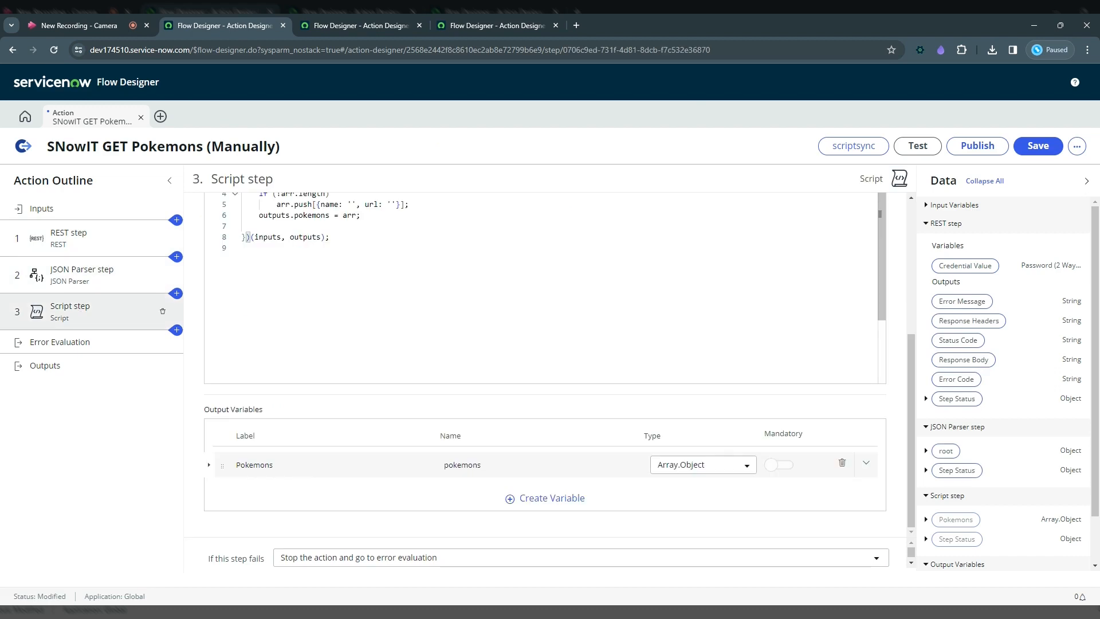
pyautogui.scroll(1, 910, 332)
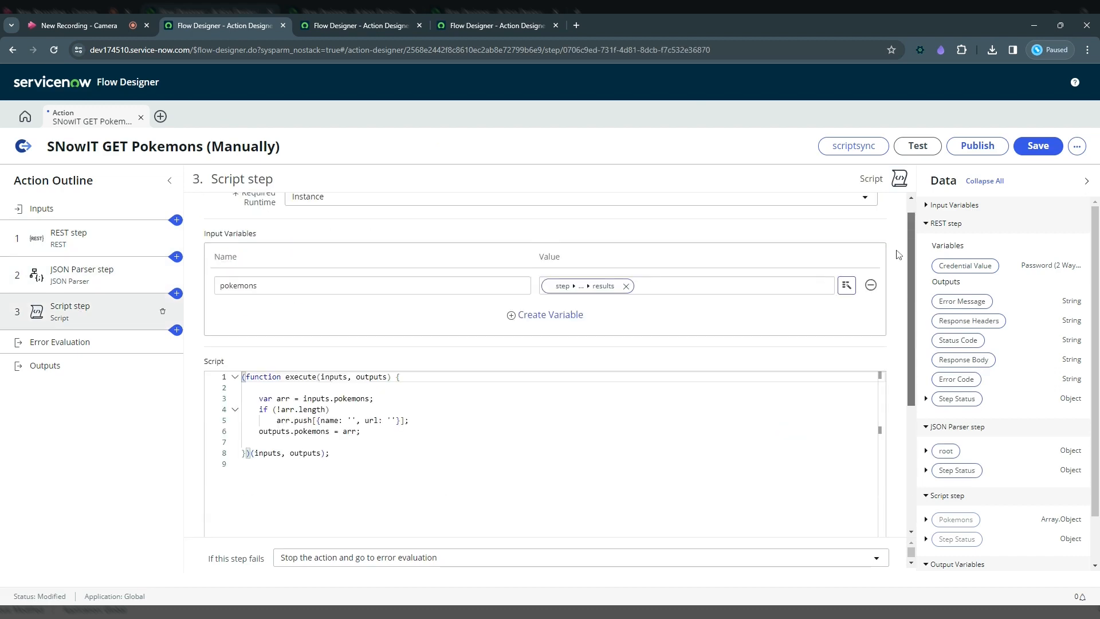
pyautogui.scroll(1, 897, 254)
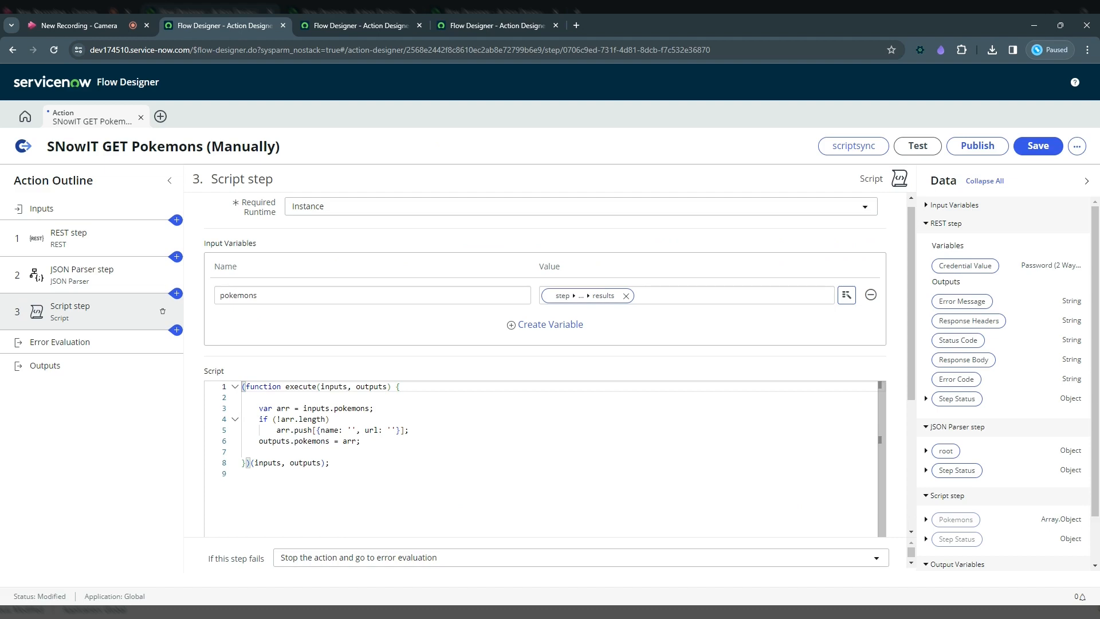
pyautogui.doubleClick(329, 429)
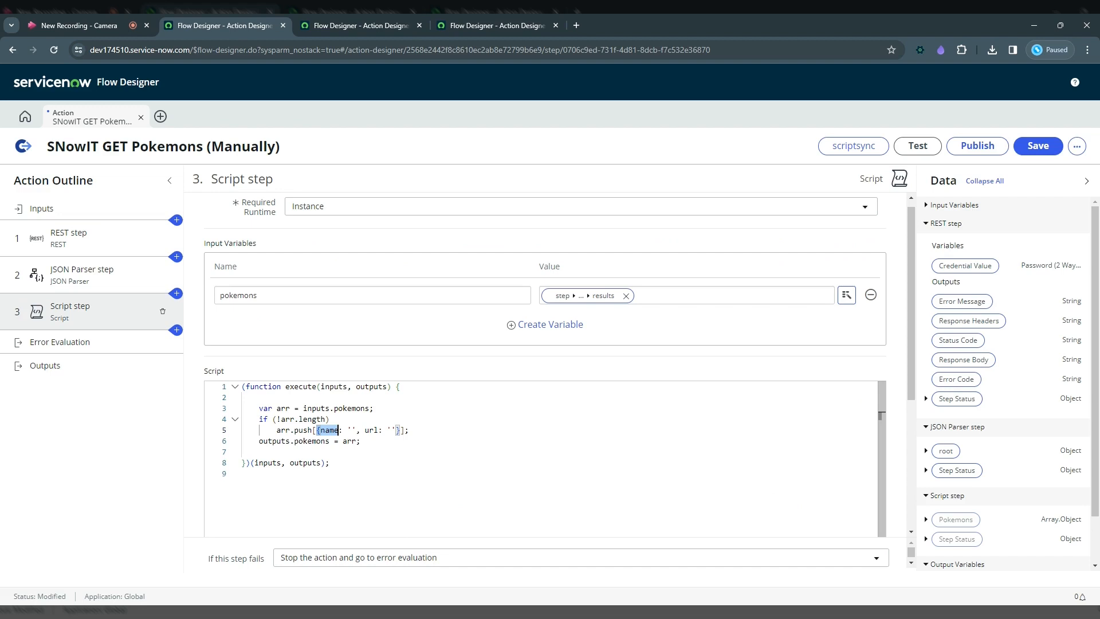
# Highlight the script's fallback name/url object, then open the JSON Parser step and examine the source payload's root structure.
pyautogui.moveTo(316, 430); pyautogui.dragTo(399, 430)
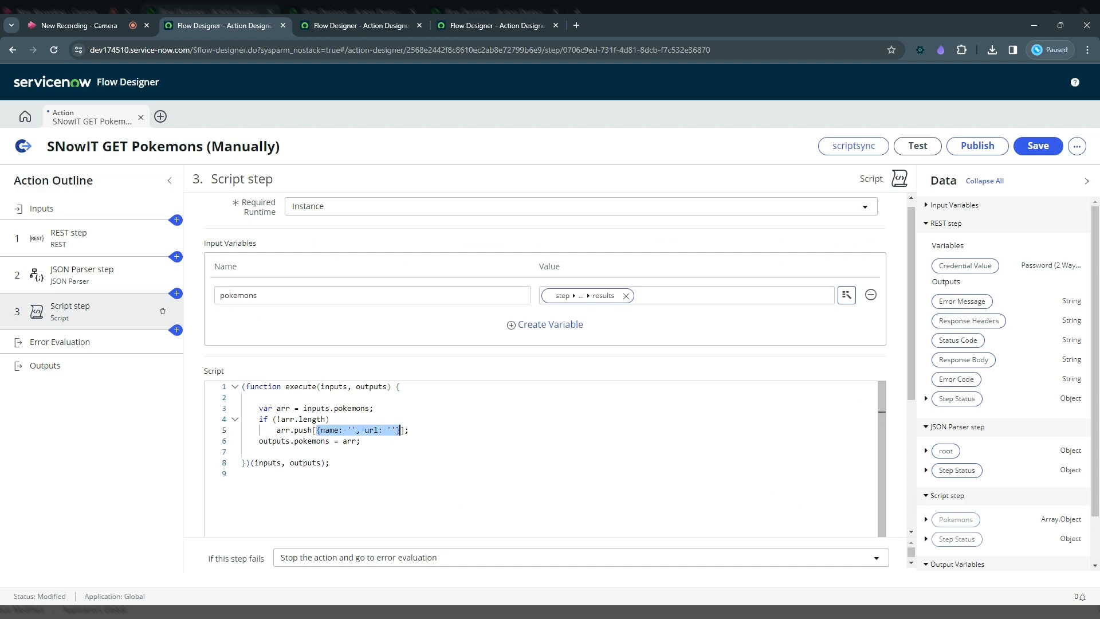
pyautogui.click(113, 279)
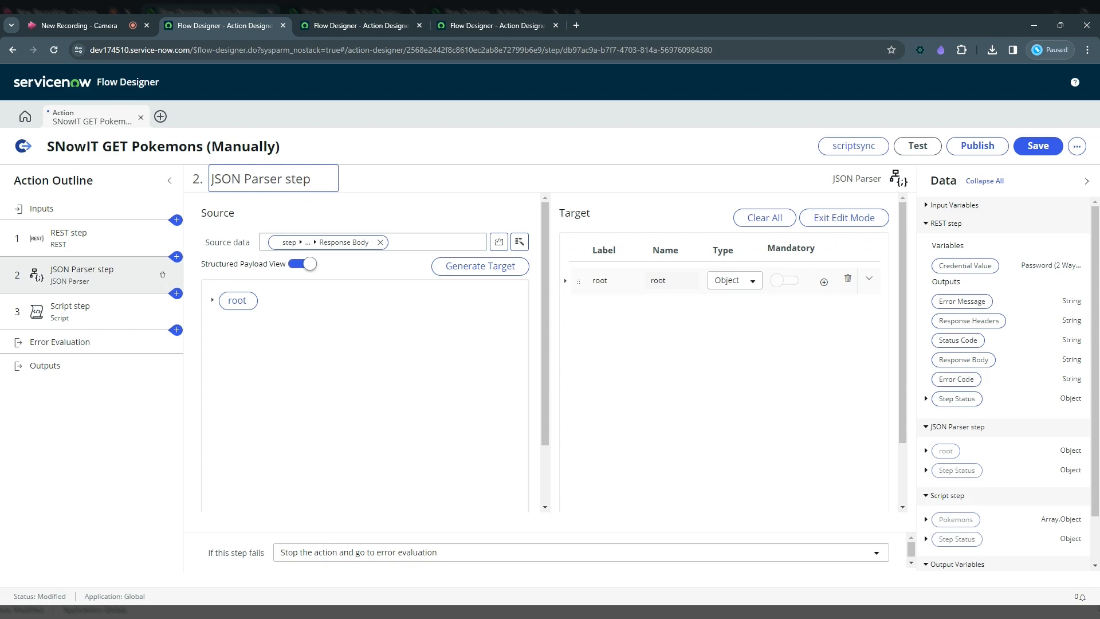
pyautogui.click(212, 300)
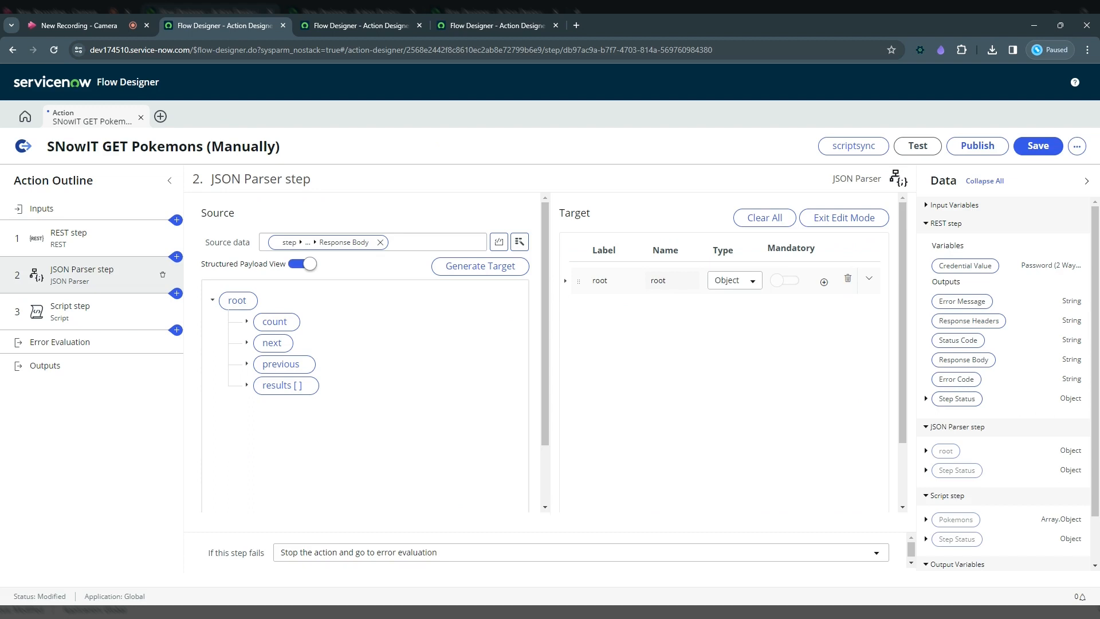
pyautogui.click(213, 301)
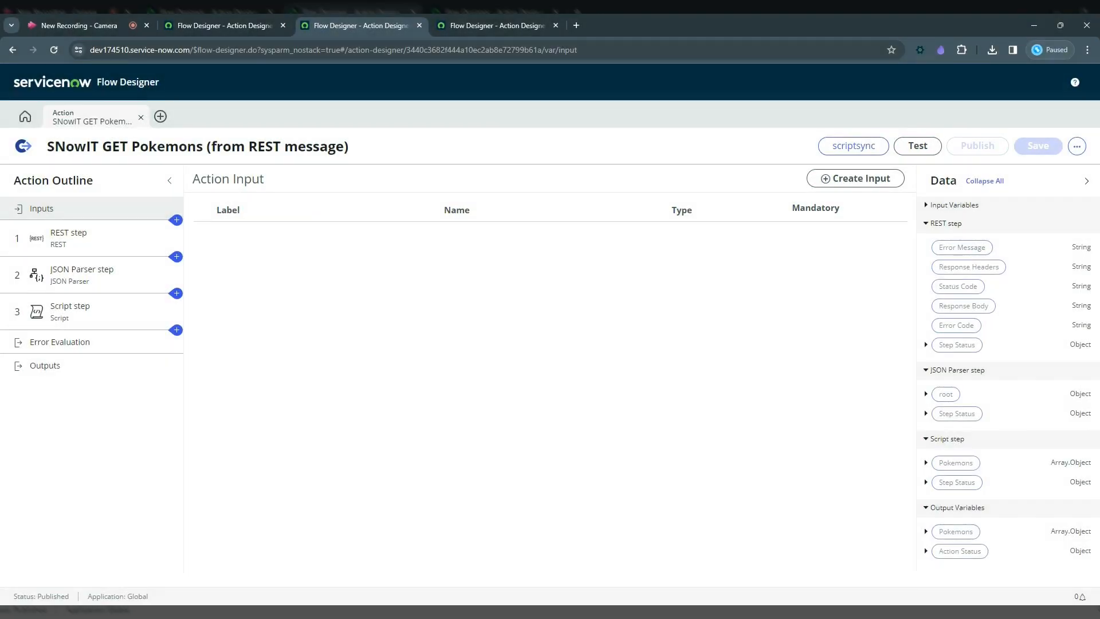
# Open the REST step of SNowIT GET Pokemons (from REST message) and examine its build request, REST message function and inline connection.
pyautogui.click(77, 237)
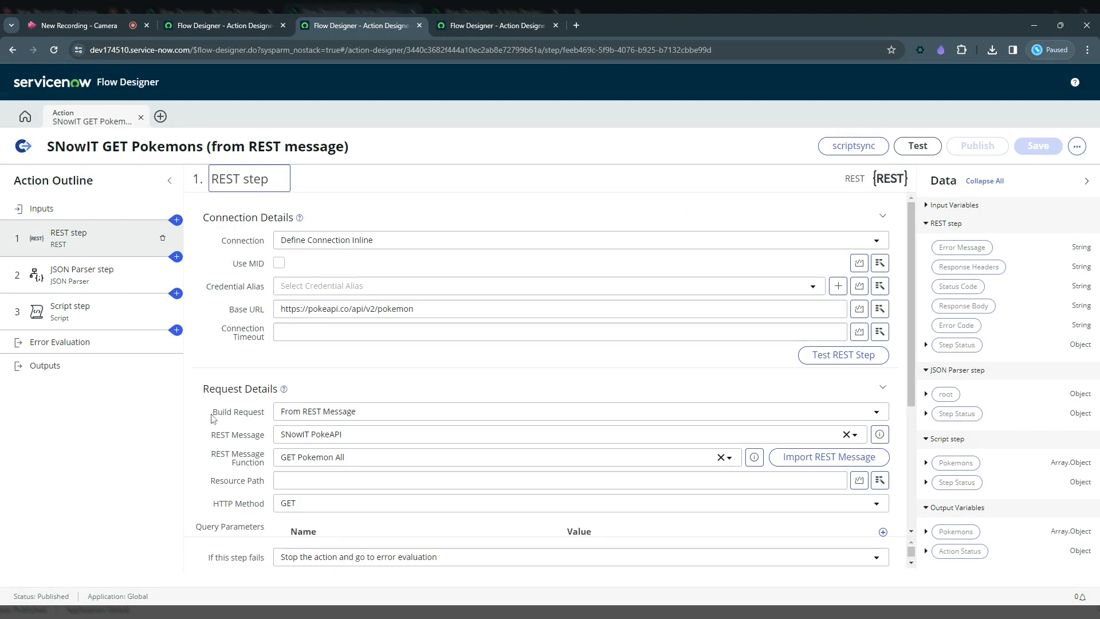
pyautogui.moveTo(211, 414); pyautogui.dragTo(317, 421)
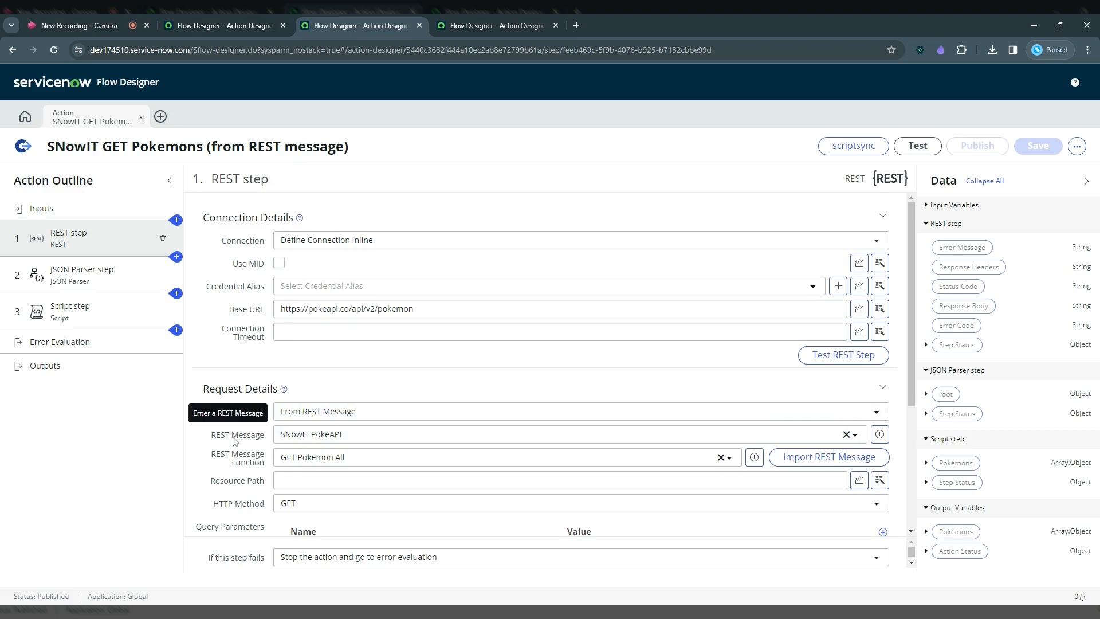
pyautogui.moveTo(223, 454); pyautogui.dragTo(259, 464)
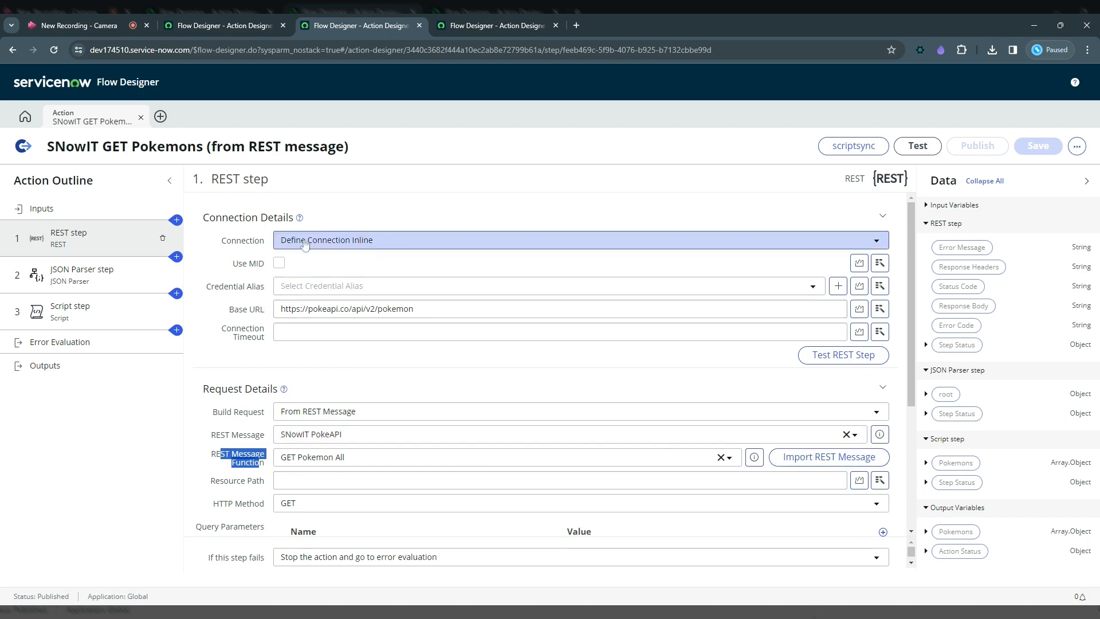
pyautogui.click(389, 267)
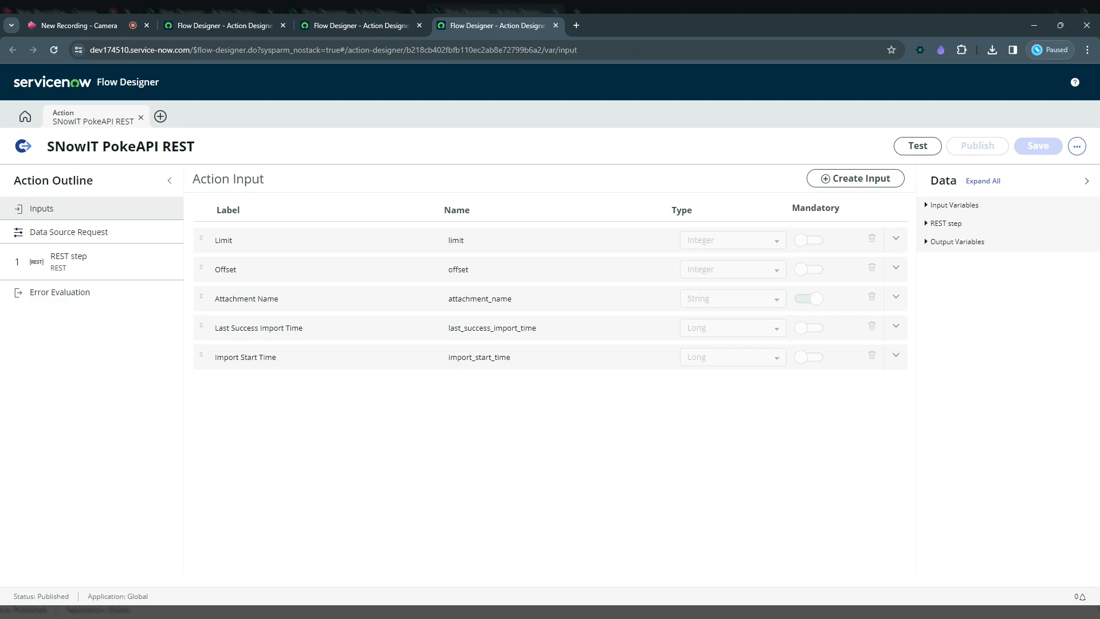
# View the Data Source Request section and the REST step of the SNowIT PokeAPI REST action.
pyautogui.click(109, 232)
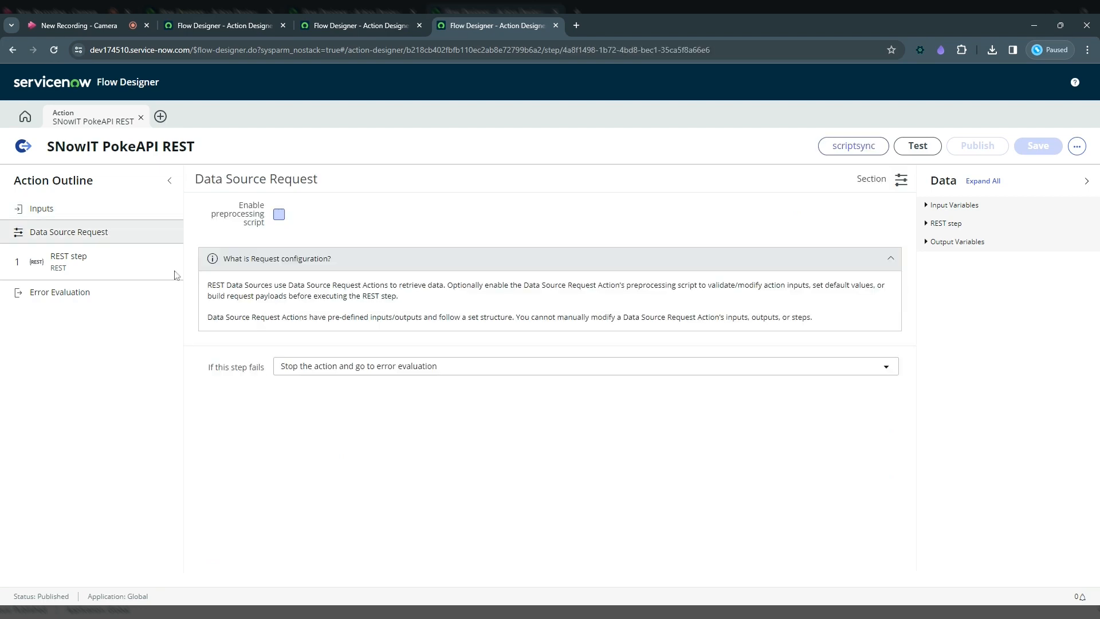
pyautogui.click(103, 252)
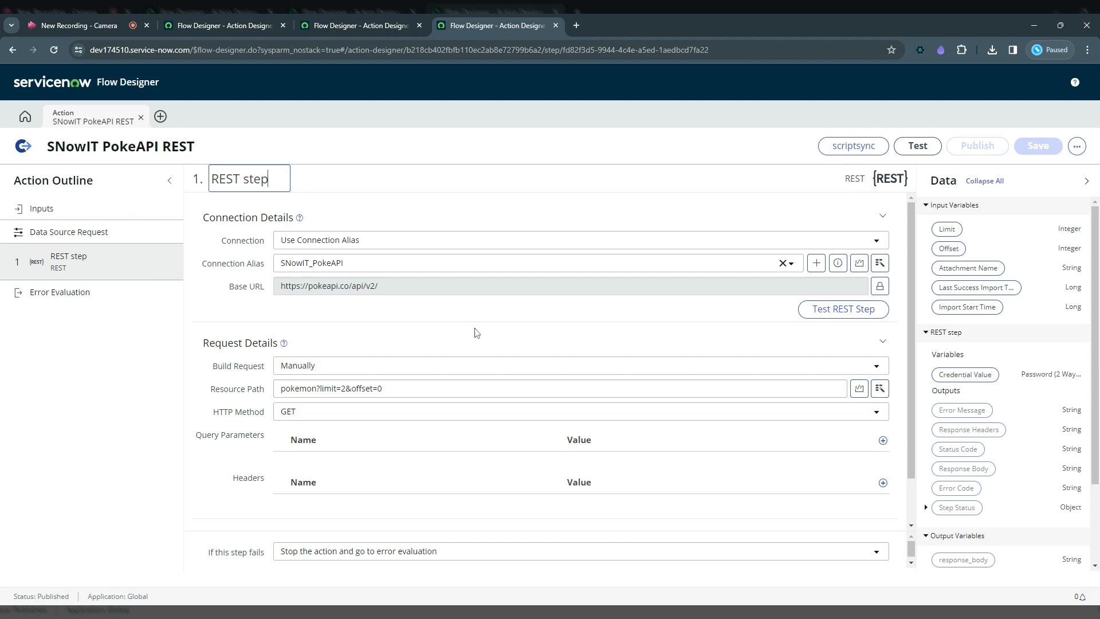